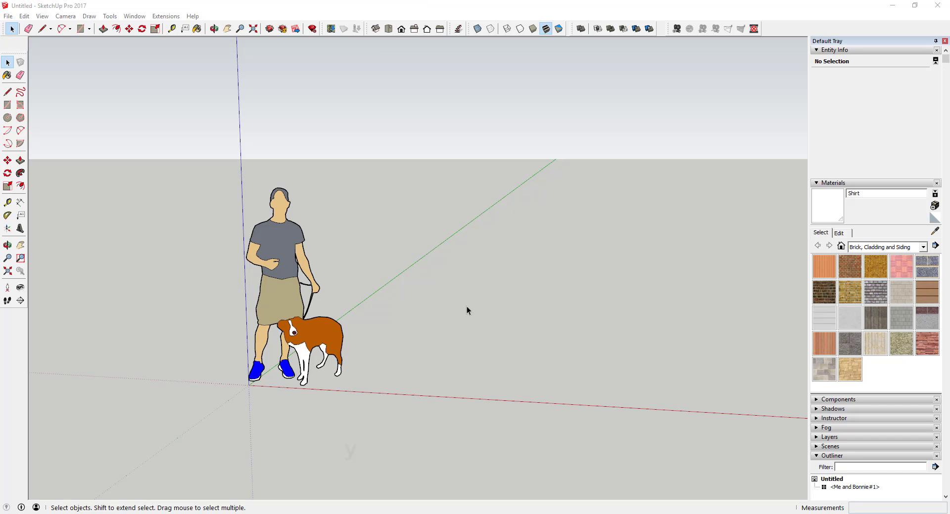
Step: Delete the default figure of the man with the dog from the empty model
{"action": "middle_click_drag", "start_coordinate": [463, 306], "coordinate": [465, 291]}
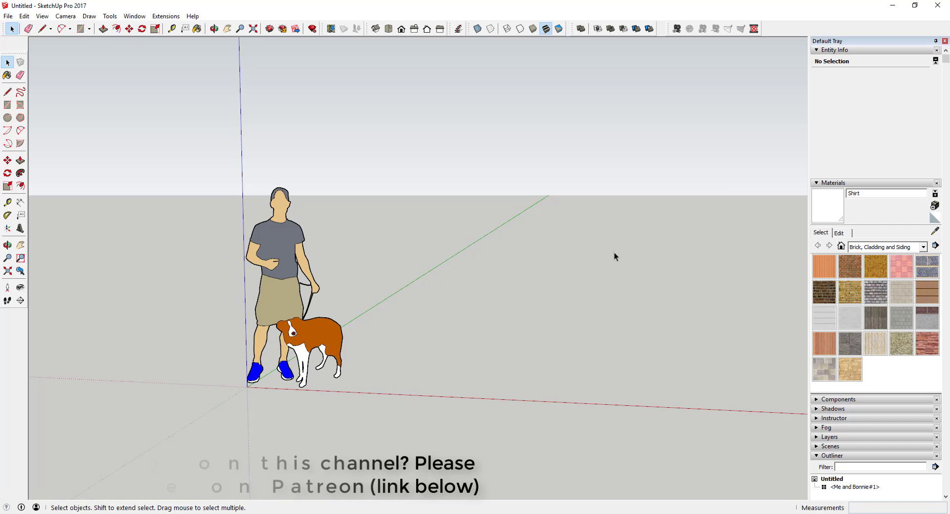
{"action": "mouse_move", "coordinate": [317, 256]}
{"action": "middle_mouse_down"}
{"action": "mouse_move", "coordinate": [337, 254]}
{"action": "mouse_move", "coordinate": [319, 257]}
{"action": "middle_mouse_up"}
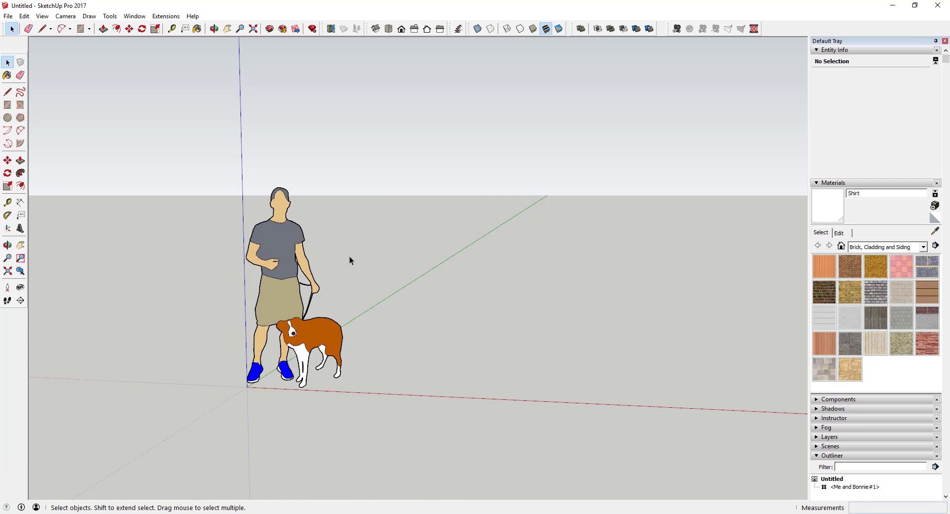
{"action": "left_click", "coordinate": [69, 17]}
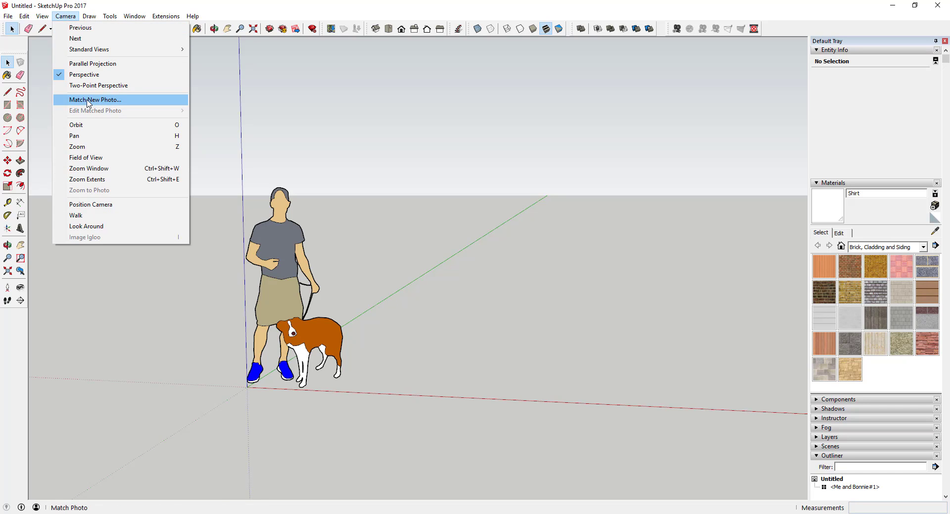
{"action": "left_click", "coordinate": [317, 287]}
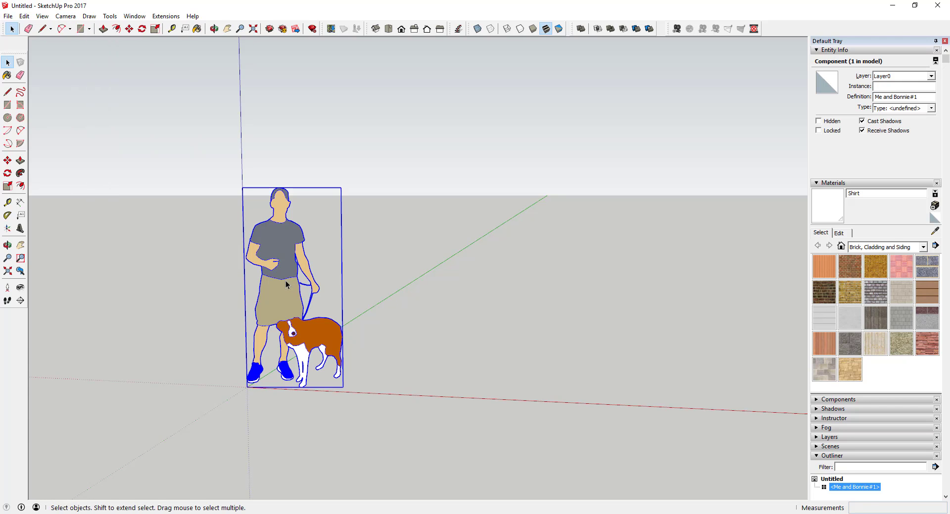
{"action": "key", "text": "Delete"}
Step: Start a new photo match using the Chair image, previewing the picture before loading it as the background
{"action": "left_click", "coordinate": [89, 16]}
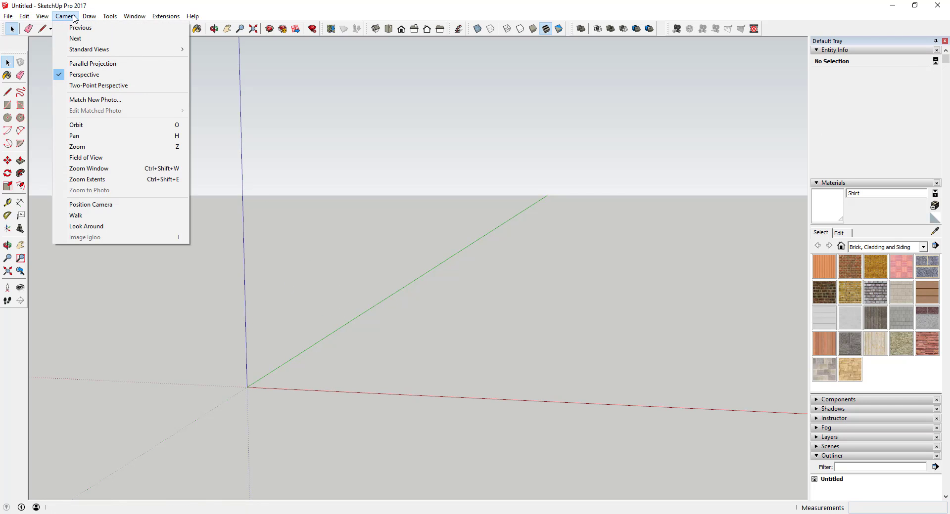
{"action": "left_click", "coordinate": [87, 99]}
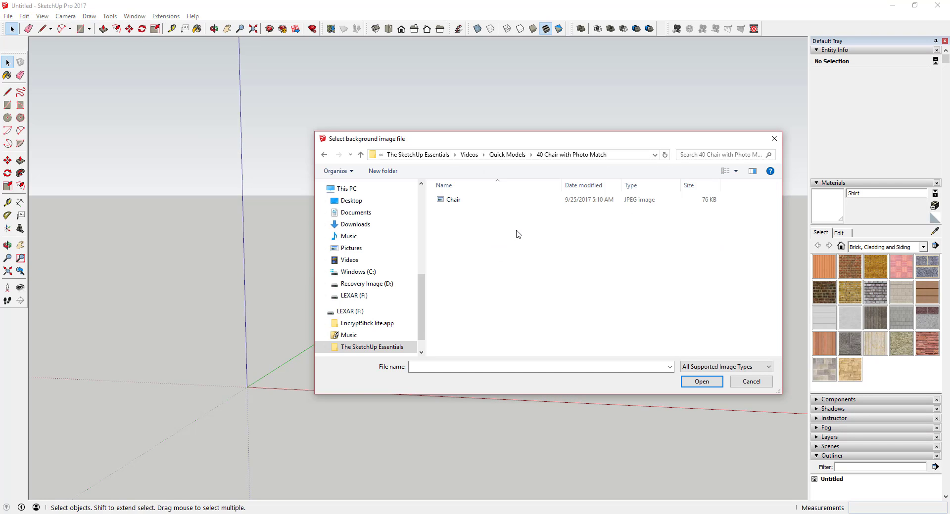
{"action": "left_click", "coordinate": [458, 204]}
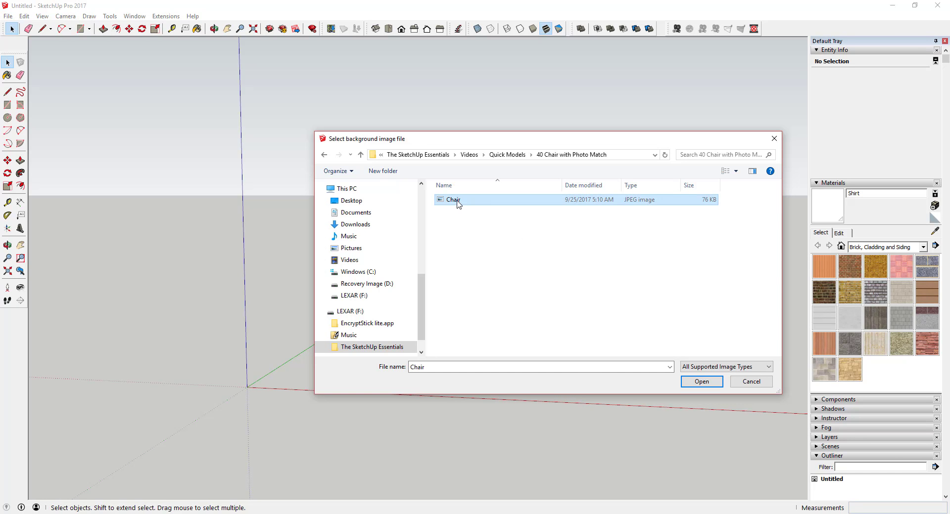
{"action": "right_click", "coordinate": [457, 202]}
{"action": "left_click", "coordinate": [483, 223]}
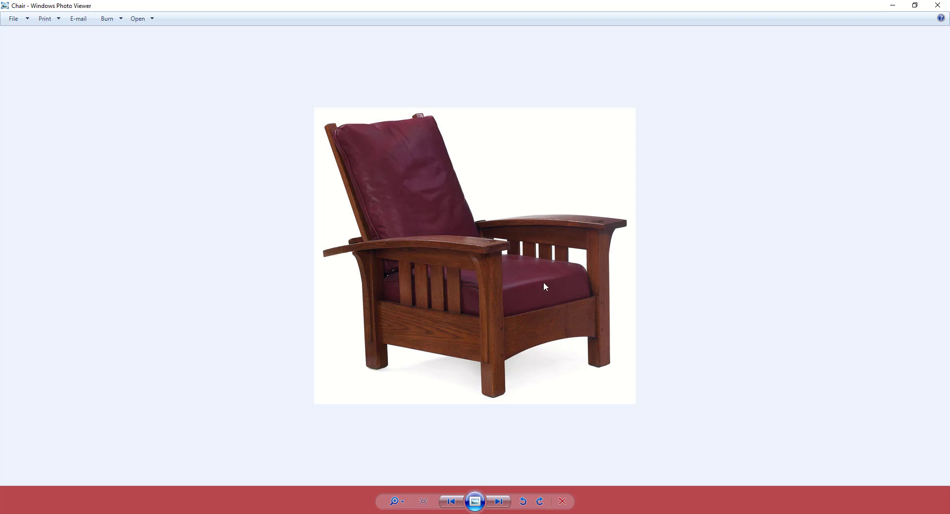
{"action": "key", "text": "alt+F4"}
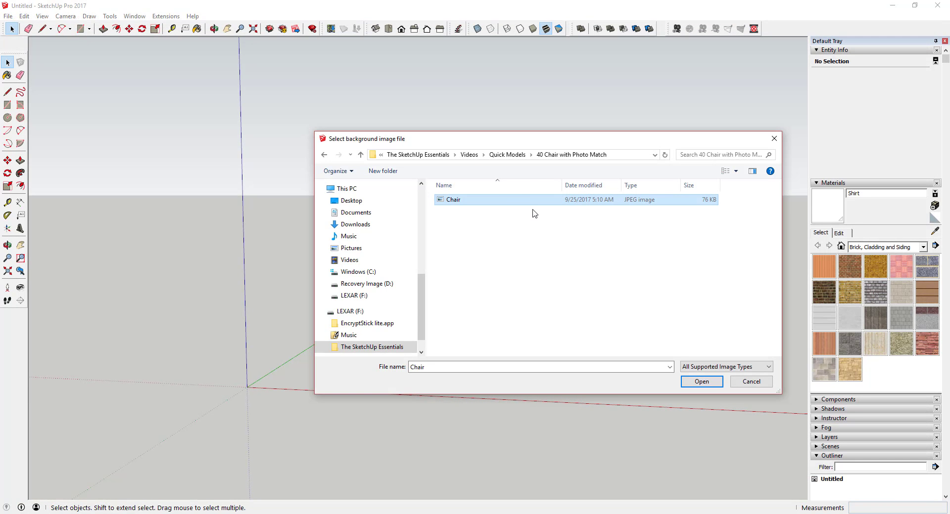
{"action": "left_click", "coordinate": [700, 383]}
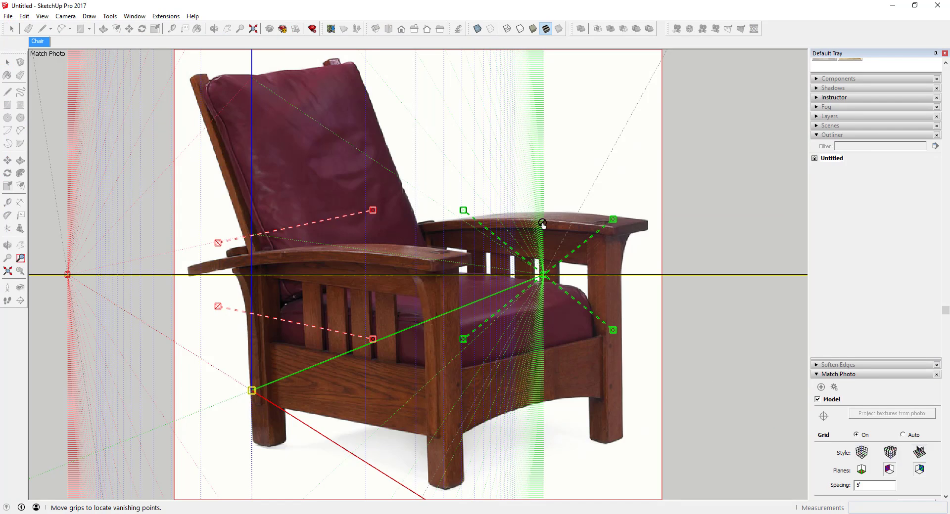
Step: Align the two green vanishing-point bars with the front edge of the seat cushion and the top of the front rail
{"action": "scroll", "coordinate": [501, 226], "scroll_direction": "down", "scroll_amount": 5}
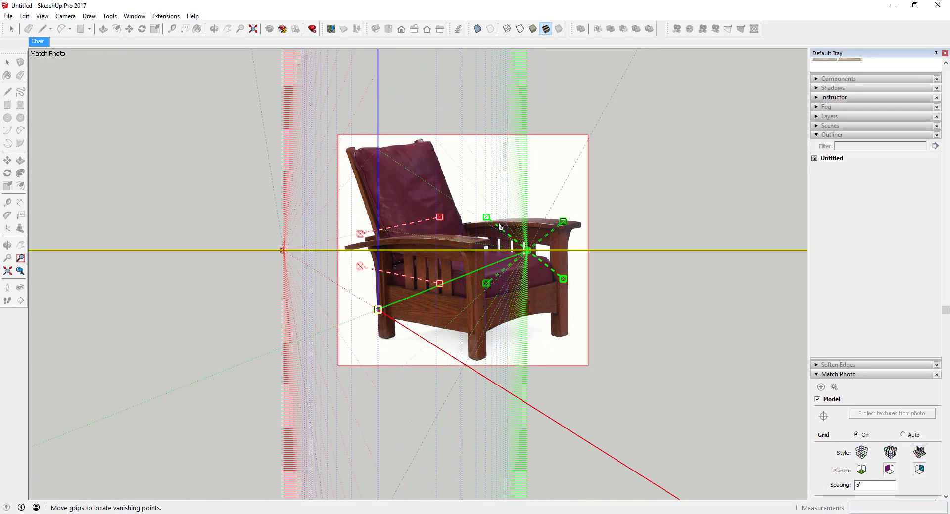
{"action": "scroll", "coordinate": [449, 250], "scroll_direction": "up", "scroll_amount": 3}
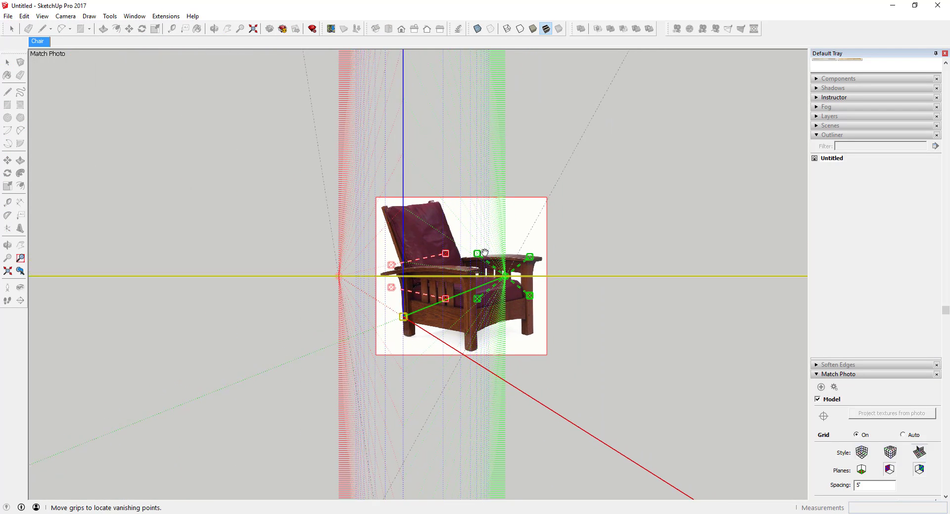
{"action": "scroll", "coordinate": [450, 249], "scroll_direction": "up", "scroll_amount": 2}
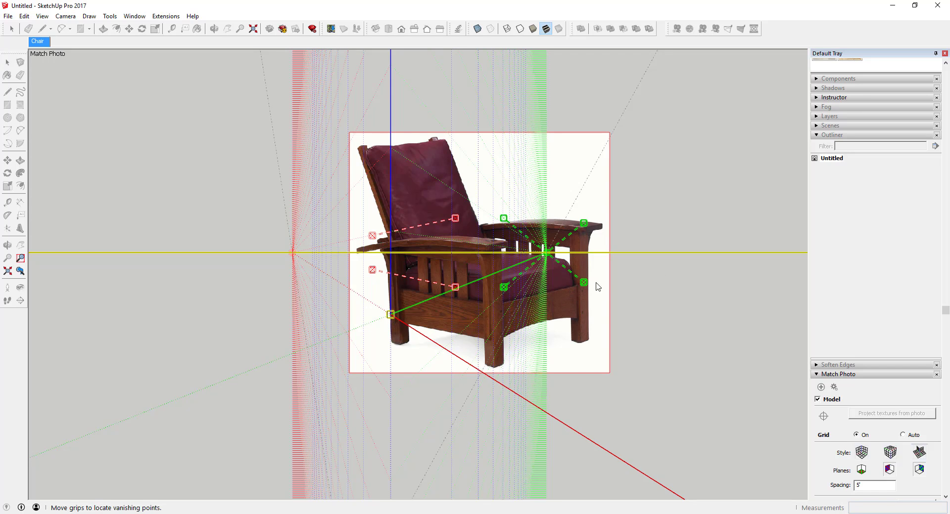
{"action": "left_click_drag", "start_coordinate": [505, 289], "coordinate": [504, 303]}
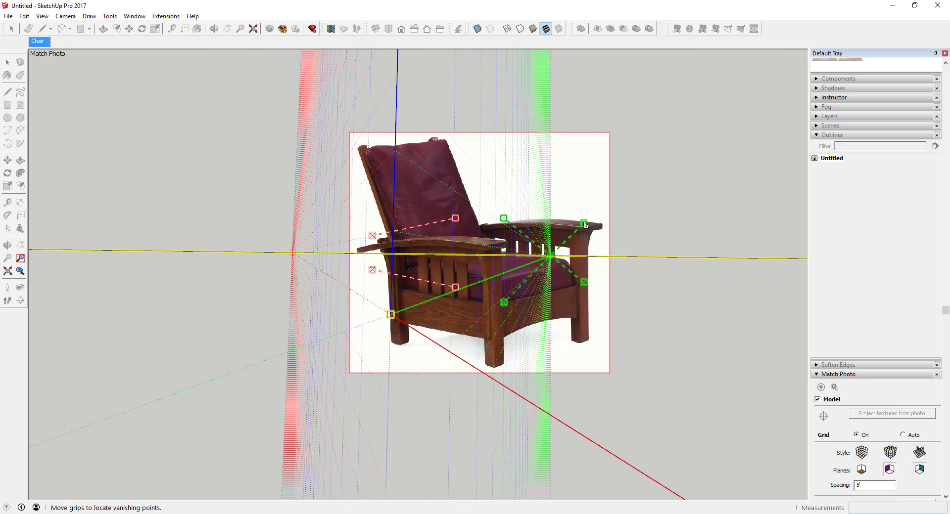
{"action": "left_click_drag", "start_coordinate": [584, 224], "coordinate": [561, 263]}
{"action": "left_click_drag", "start_coordinate": [508, 250], "coordinate": [560, 267]}
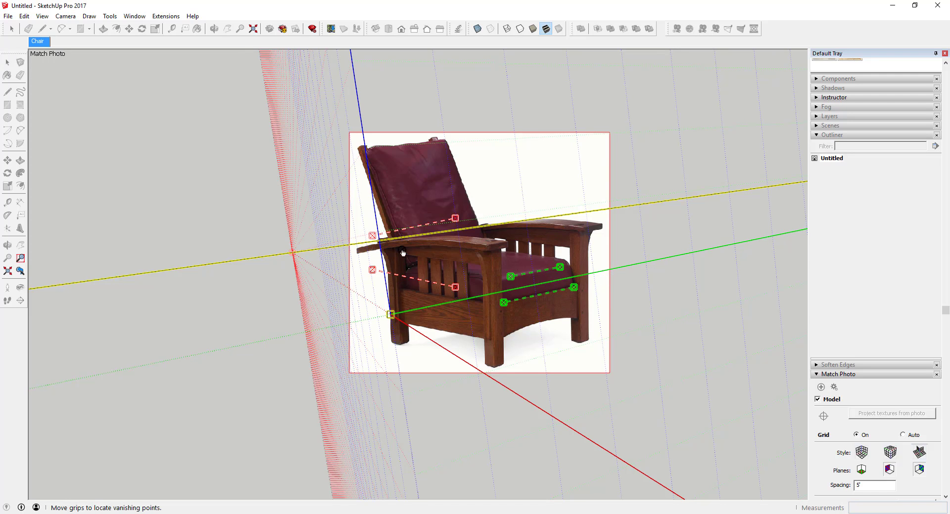
Step: Align the two red vanishing-point bars with the bottom edge of the chair's lower side rail and the upper side rail below the armrest
{"action": "left_click_drag", "start_coordinate": [409, 281], "coordinate": [440, 343]}
{"action": "left_click_drag", "start_coordinate": [481, 367], "coordinate": [477, 338]}
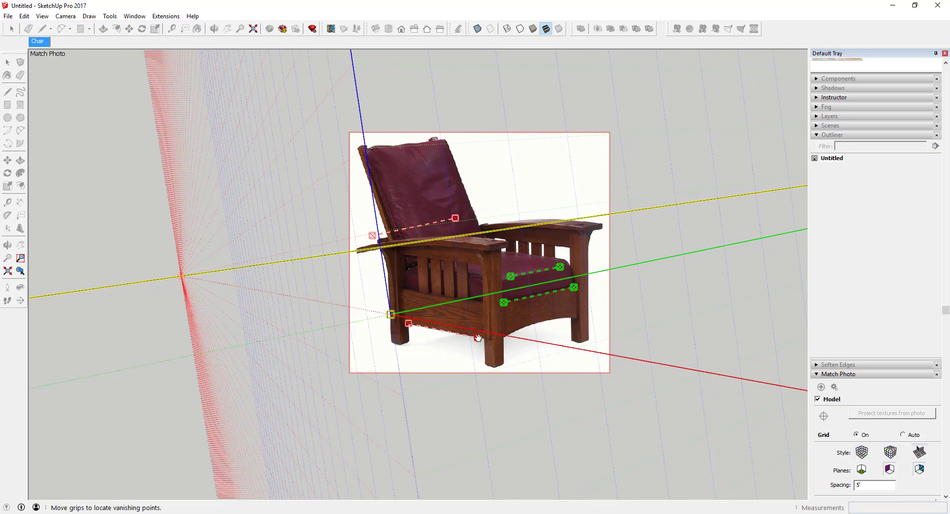
{"action": "left_click_drag", "start_coordinate": [452, 225], "coordinate": [471, 267]}
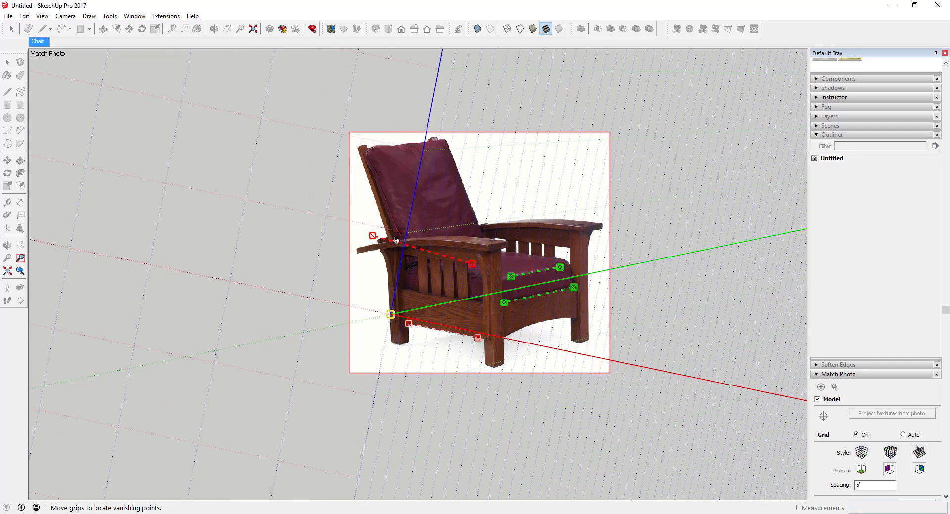
{"action": "left_click_drag", "start_coordinate": [372, 236], "coordinate": [411, 258]}
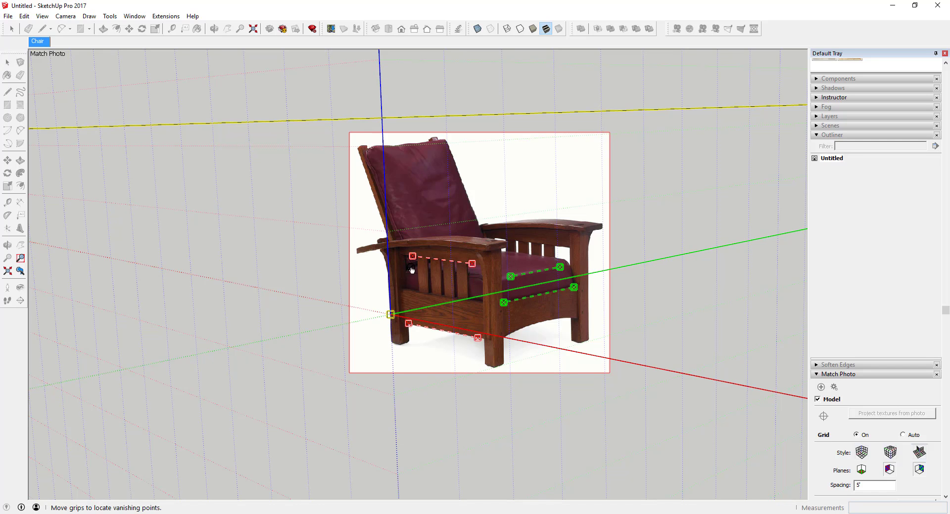
{"action": "left_click_drag", "start_coordinate": [413, 256], "coordinate": [406, 256]}
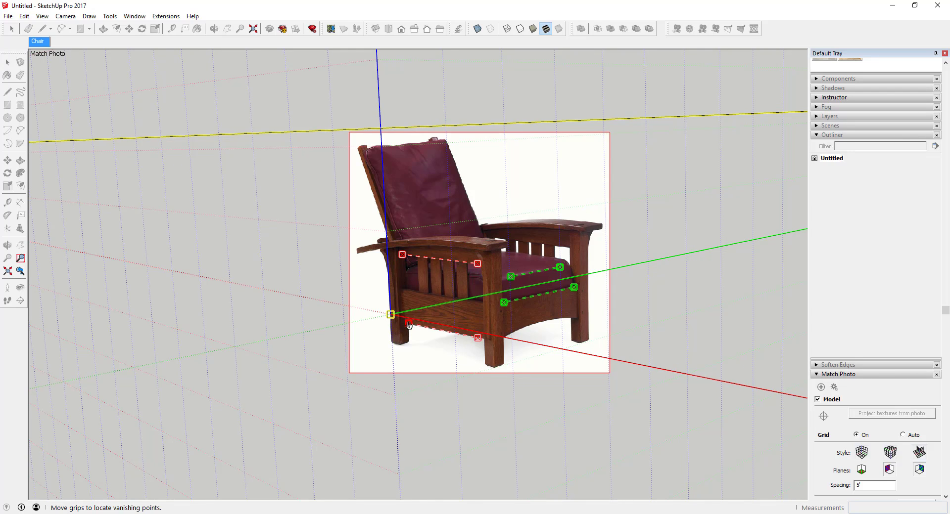
{"action": "left_click_drag", "start_coordinate": [478, 339], "coordinate": [417, 328]}
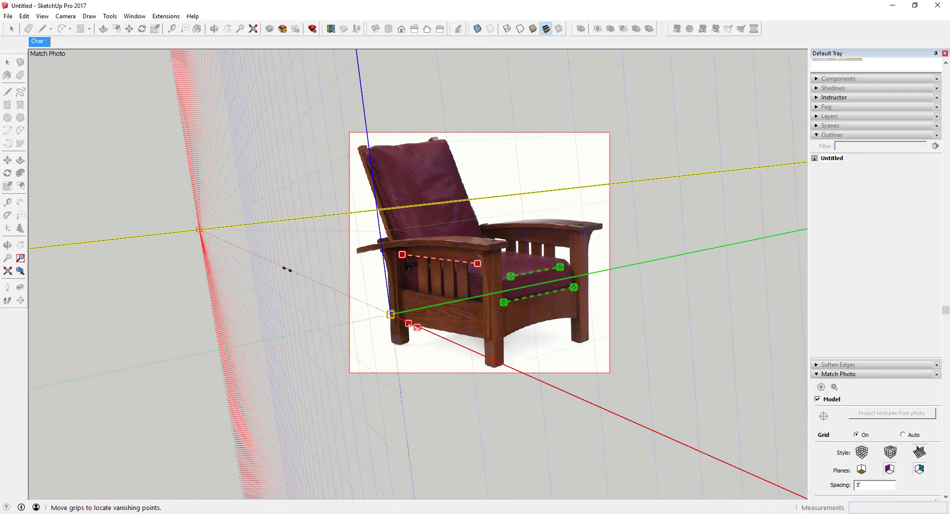
{"action": "left_click_drag", "start_coordinate": [415, 328], "coordinate": [474, 338]}
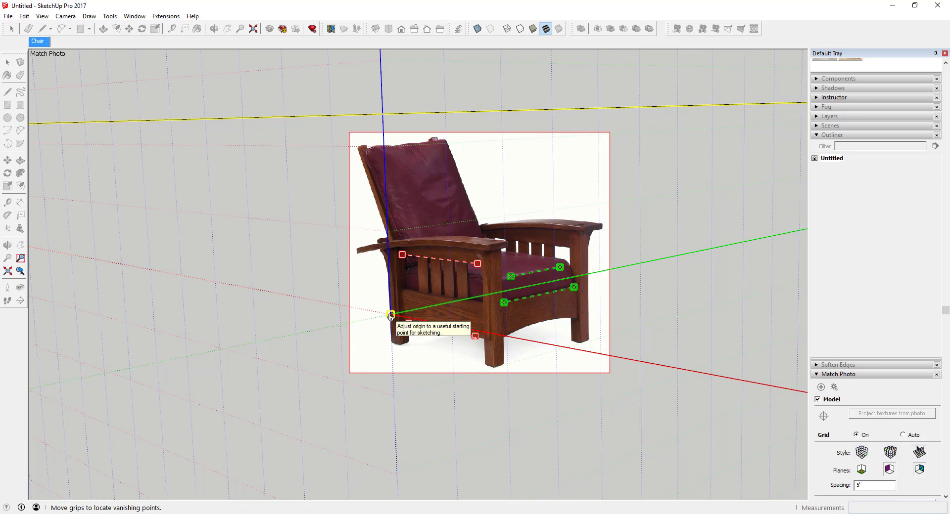
Step: Place the axes origin at the base of the near-side rear leg and finish the photo match with the red/green grid plane shown
{"action": "left_click_drag", "start_coordinate": [391, 316], "coordinate": [389, 343]}
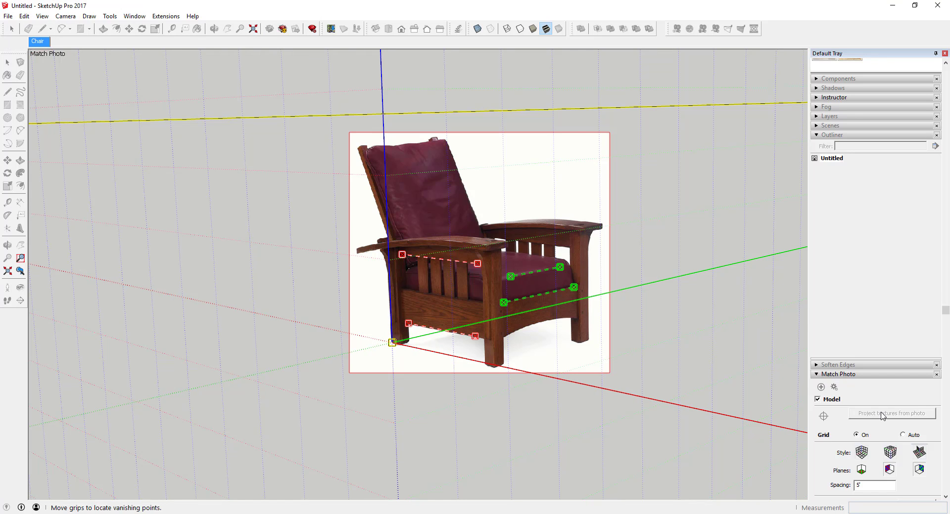
{"action": "scroll", "coordinate": [887, 384], "scroll_direction": "down", "scroll_amount": 3}
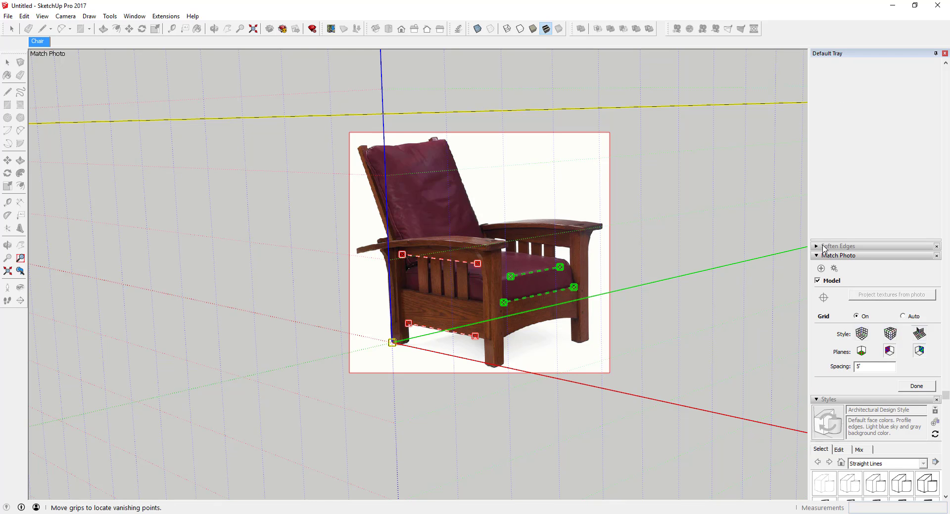
{"action": "scroll", "coordinate": [847, 218], "scroll_direction": "up", "scroll_amount": 3}
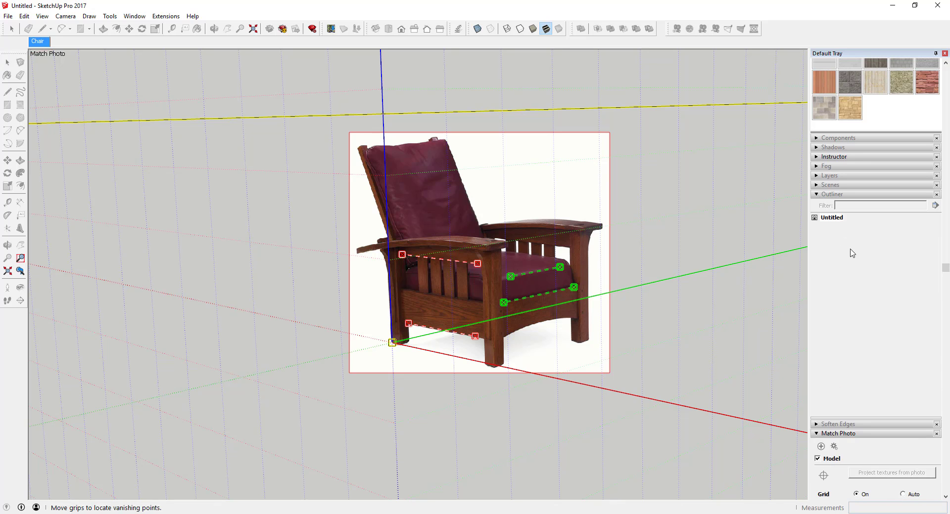
{"action": "scroll", "coordinate": [852, 253], "scroll_direction": "down", "scroll_amount": 4}
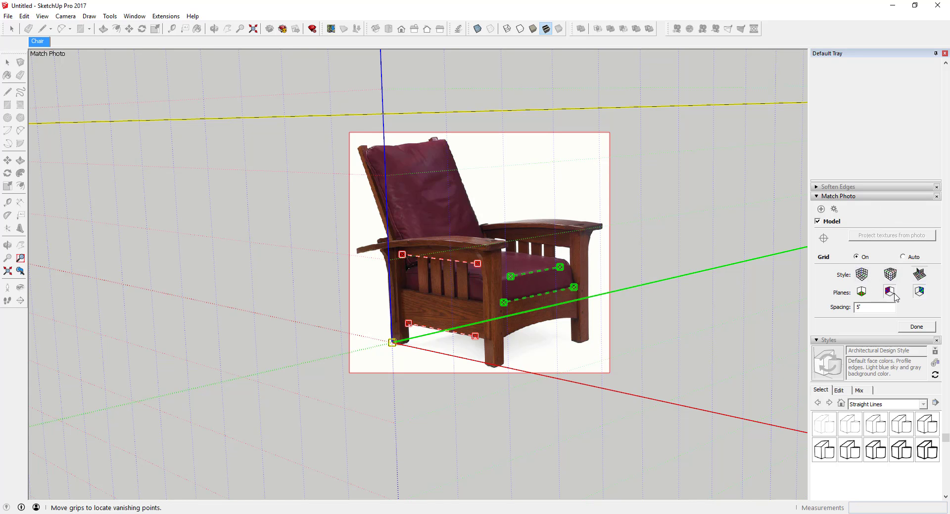
{"action": "left_click", "coordinate": [862, 292]}
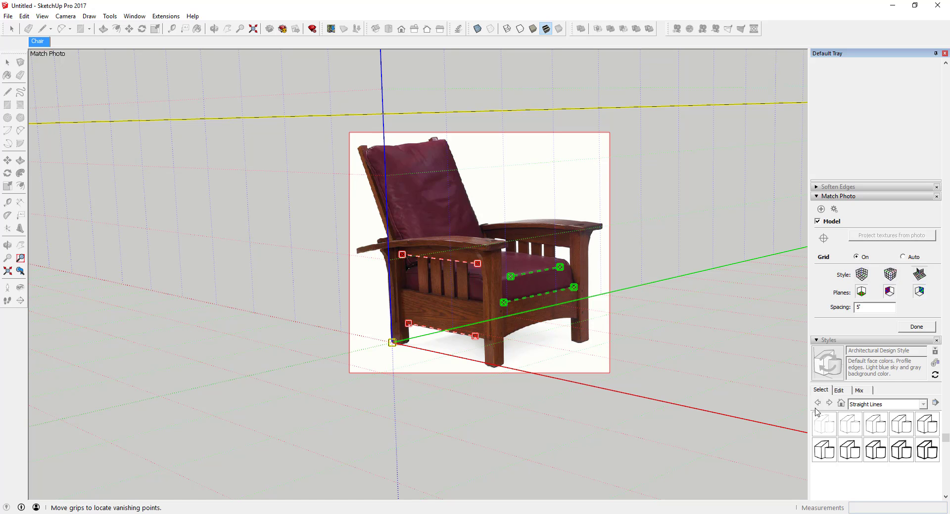
{"action": "left_click", "coordinate": [932, 328]}
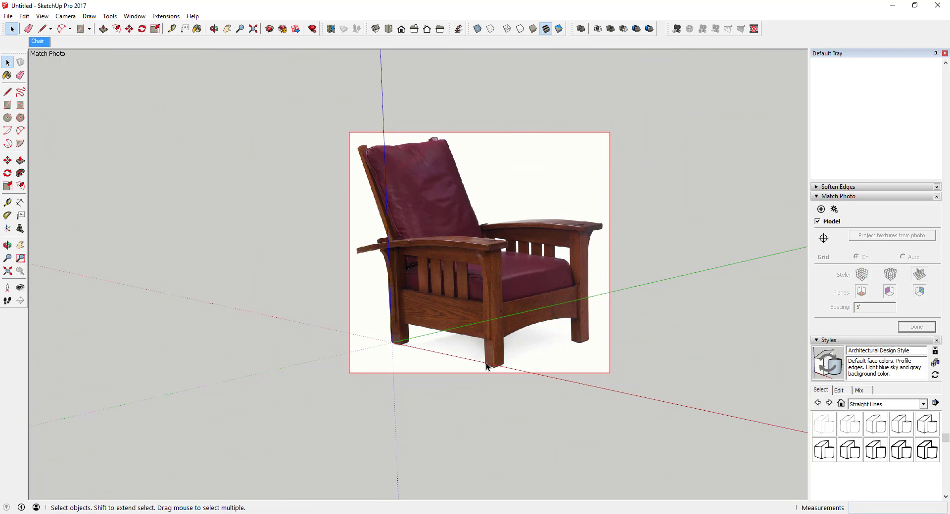
Step: Draw a rectangle on the ground from the origin, covering the footprint of the near-side rear leg
{"action": "key", "text": "r"}
{"action": "left_click", "coordinate": [391, 343]}
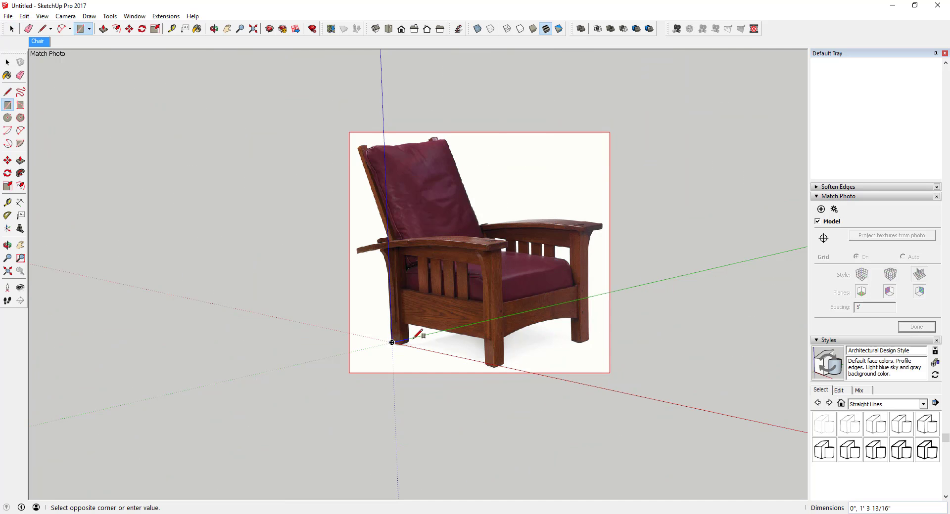
{"action": "scroll", "coordinate": [415, 339], "scroll_direction": "up", "scroll_amount": 5}
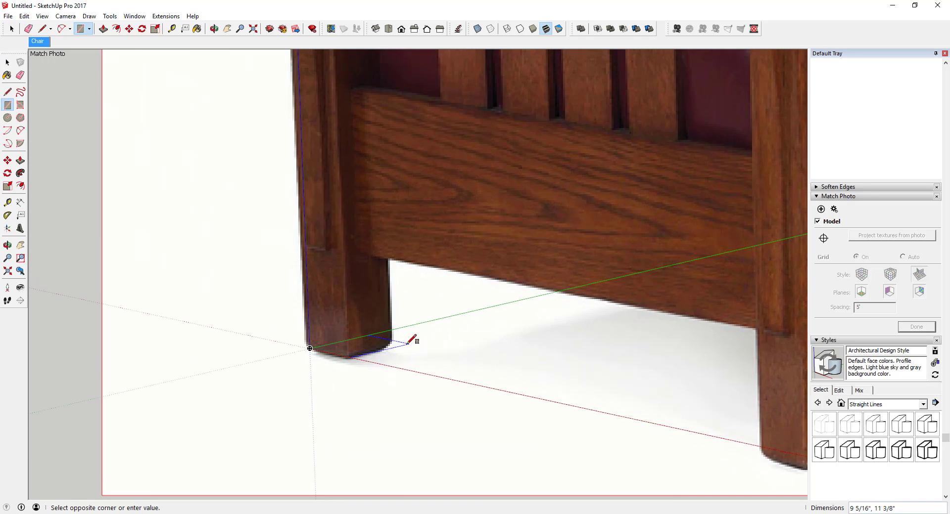
{"action": "left_click", "coordinate": [391, 343]}
{"action": "key", "text": "space"}
Step: Push/Pull the rear leg's footprint up about 5' 9" to the underside of the armrest
{"action": "key", "text": "p"}
{"action": "left_click", "coordinate": [381, 346]}
{"action": "scroll", "coordinate": [381, 342], "scroll_direction": "down", "scroll_amount": 6}
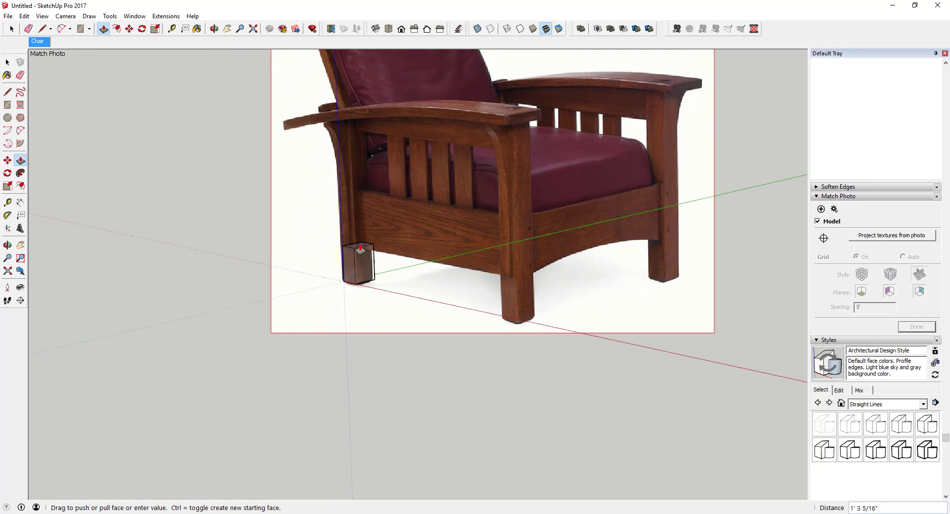
{"action": "scroll", "coordinate": [361, 249], "scroll_direction": "down", "scroll_amount": 3}
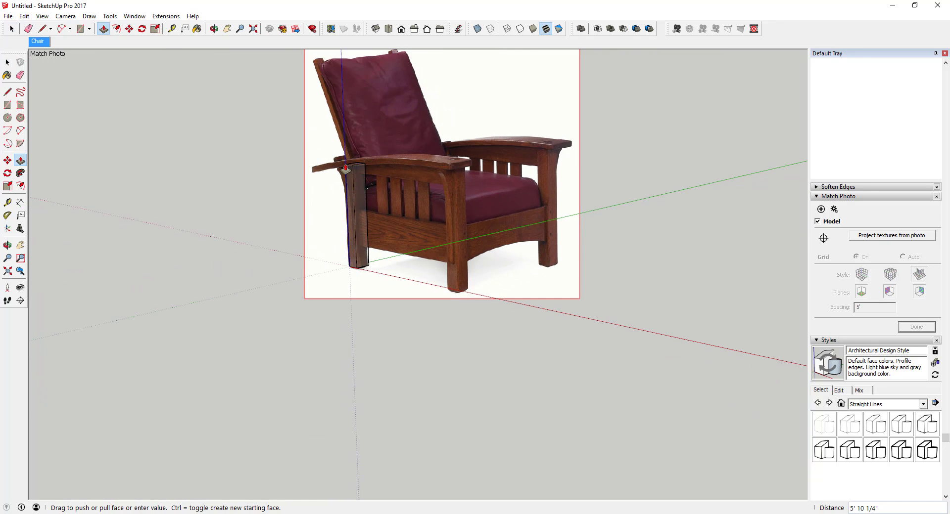
{"action": "left_click", "coordinate": [347, 170]}
{"action": "scroll", "coordinate": [346, 169], "scroll_direction": "up", "scroll_amount": 5}
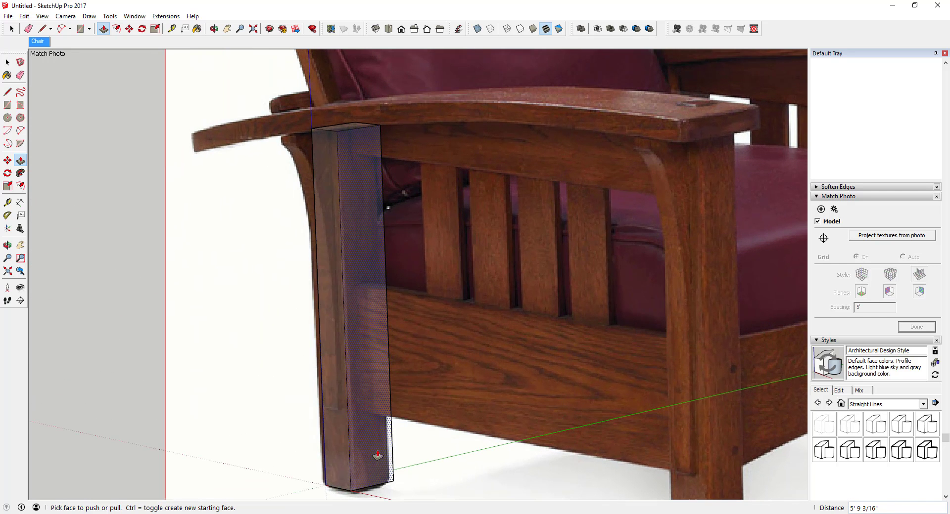
Step: Draw a rectangle about 7" by 11" on the red axis, covering the footprint of the near-side front leg
{"action": "scroll", "coordinate": [377, 455], "scroll_direction": "down", "scroll_amount": 3}
{"action": "key", "text": "r"}
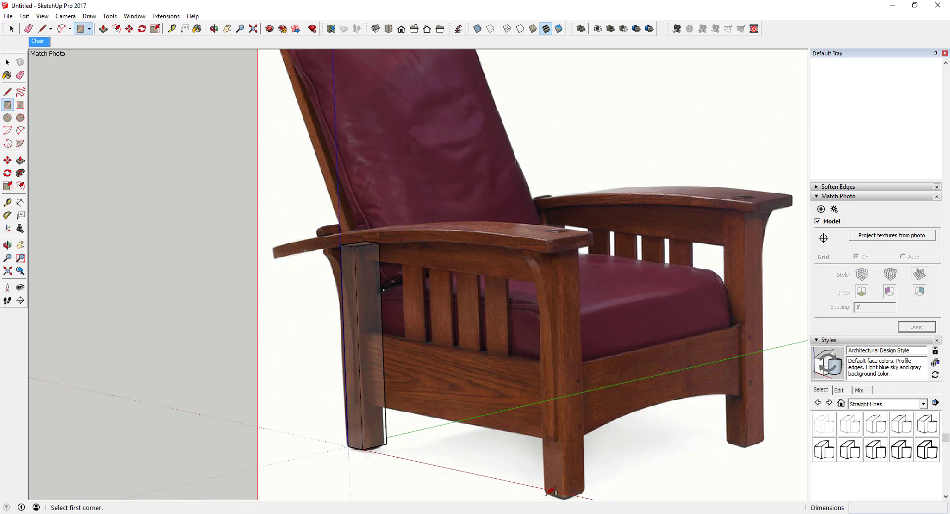
{"action": "left_click", "coordinate": [546, 493]}
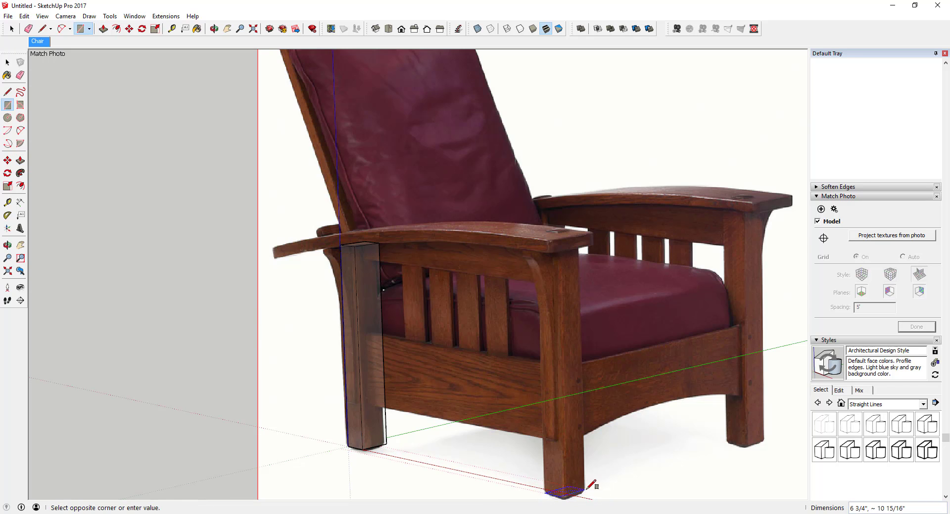
{"action": "left_click", "coordinate": [592, 492]}
Step: Push/Pull the front leg's footprint up to the underside of the armrest and adjust its side face to match the photo
{"action": "key", "text": "p"}
{"action": "left_click_drag", "start_coordinate": [577, 491], "coordinate": [567, 256]}
{"action": "key", "text": "space"}
{"action": "key", "text": "p"}
{"action": "left_click", "coordinate": [579, 391]}
{"action": "left_click_drag", "start_coordinate": [579, 390], "coordinate": [573, 390]}
{"action": "key", "text": "space"}
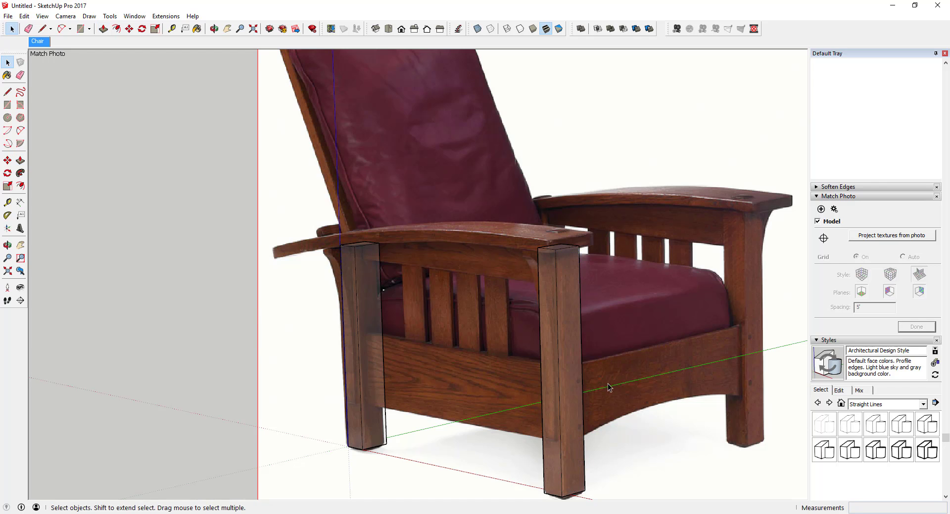
Step: Examine the two near-side legs as 3D volumes from another angle and return to the matched photo view
{"action": "scroll", "coordinate": [614, 378], "scroll_direction": "down", "scroll_amount": 1}
{"action": "scroll", "coordinate": [600, 382], "scroll_direction": "down", "scroll_amount": 2}
{"action": "scroll", "coordinate": [613, 380], "scroll_direction": "up", "scroll_amount": 1}
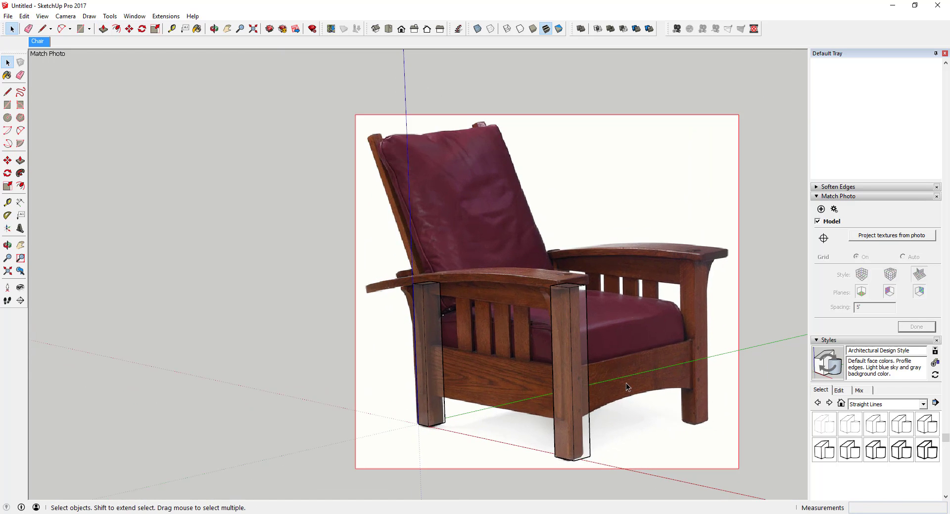
{"action": "scroll", "coordinate": [490, 298], "scroll_direction": "down", "scroll_amount": 3}
{"action": "scroll", "coordinate": [534, 331], "scroll_direction": "up", "scroll_amount": 3}
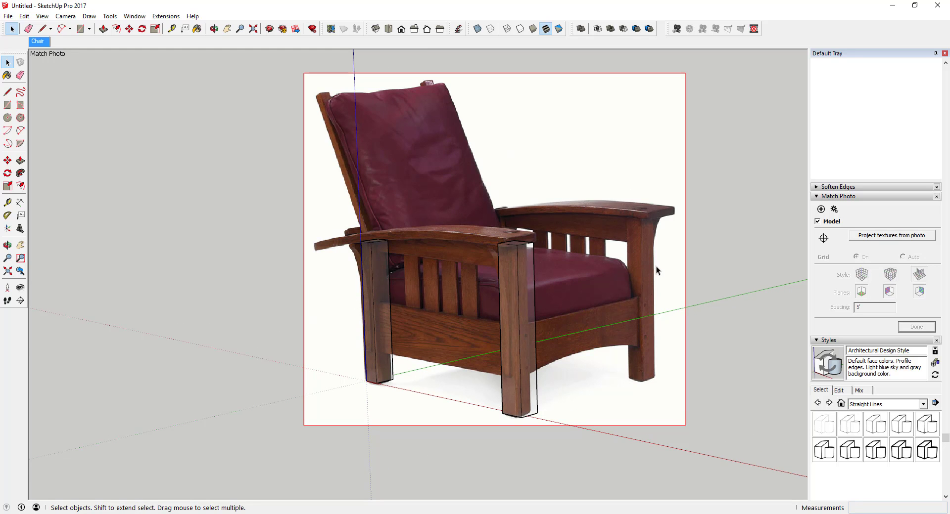
{"action": "key", "text": "o"}
{"action": "left_click_drag", "start_coordinate": [657, 266], "coordinate": [402, 296]}
{"action": "key", "text": "space"}
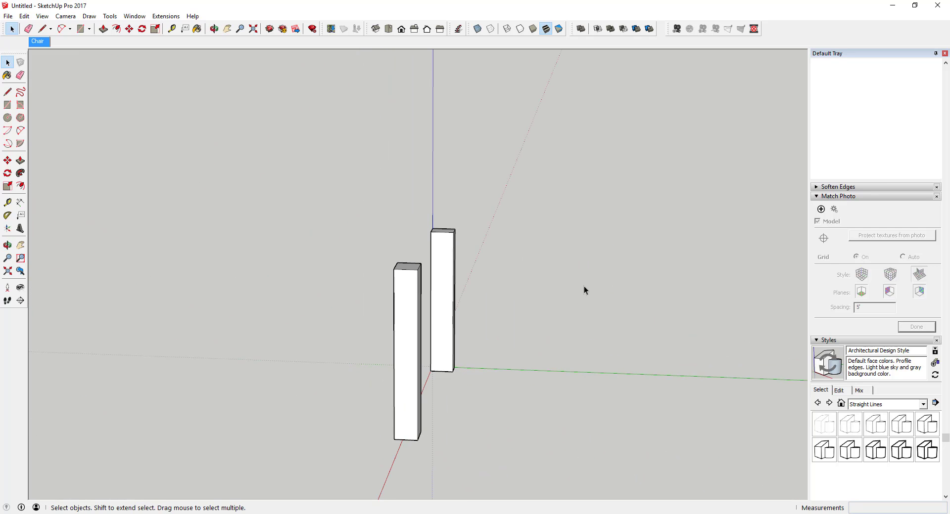
{"action": "left_click", "coordinate": [40, 43]}
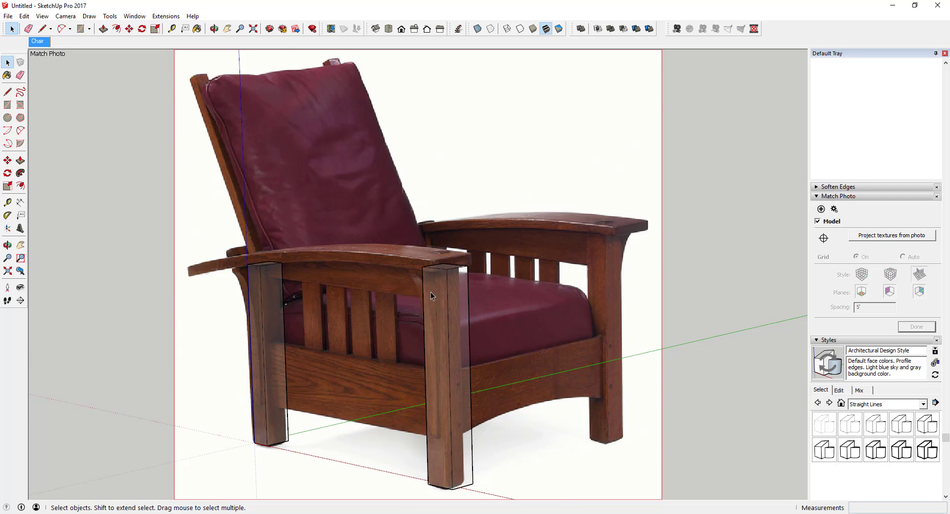
Step: Delete the near-side front leg, inspect the remaining rear leg in 3D, and return to the matched photo view
{"action": "scroll", "coordinate": [417, 214], "scroll_direction": "down", "scroll_amount": 3}
{"action": "left_click_drag", "start_coordinate": [385, 210], "coordinate": [506, 425]}
{"action": "key", "text": "Delete"}
{"action": "middle_click_drag", "start_coordinate": [433, 334], "coordinate": [467, 307]}
{"action": "scroll", "coordinate": [382, 316], "scroll_direction": "down", "scroll_amount": 1}
{"action": "scroll", "coordinate": [381, 317], "scroll_direction": "up", "scroll_amount": 3}
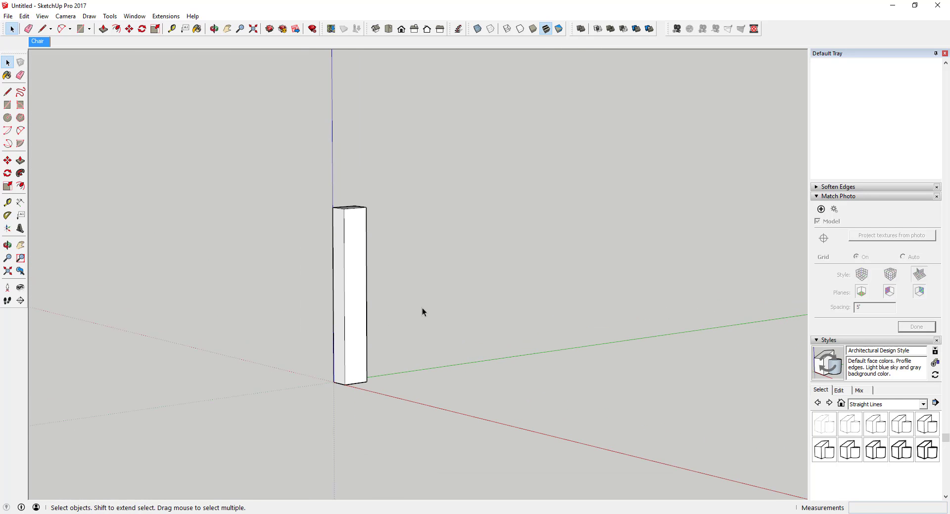
{"action": "scroll", "coordinate": [417, 298], "scroll_direction": "down", "scroll_amount": 2}
{"action": "left_click", "coordinate": [37, 41]}
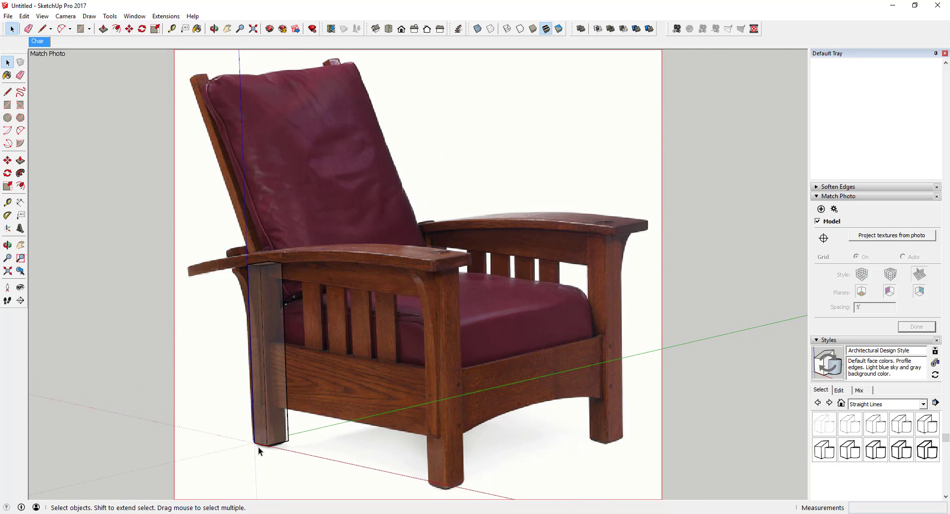
Step: Delete the near-side rear leg, clearing all modeled geometry from the matched photo view
{"action": "scroll", "coordinate": [258, 447], "scroll_direction": "up", "scroll_amount": 1}
{"action": "scroll", "coordinate": [265, 443], "scroll_direction": "down", "scroll_amount": 3}
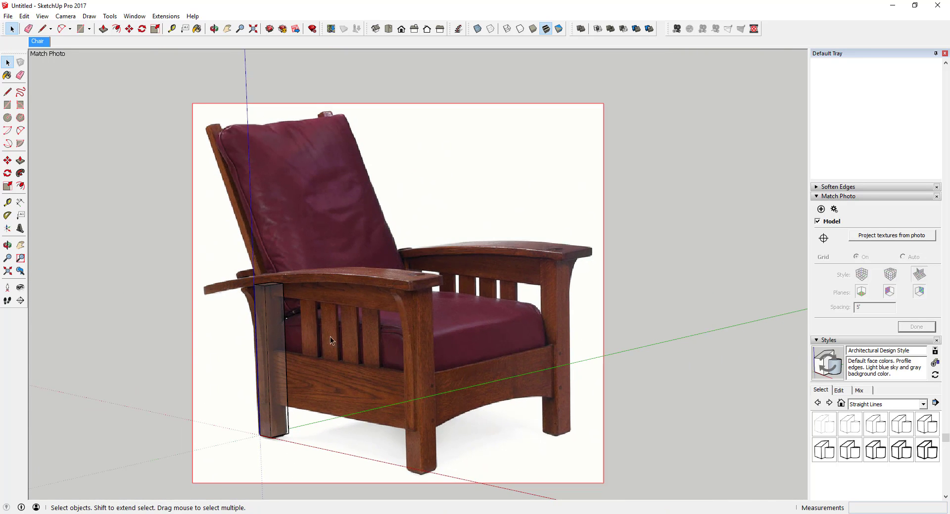
{"action": "scroll", "coordinate": [345, 320], "scroll_direction": "down", "scroll_amount": 3}
{"action": "scroll", "coordinate": [345, 320], "scroll_direction": "up", "scroll_amount": 2}
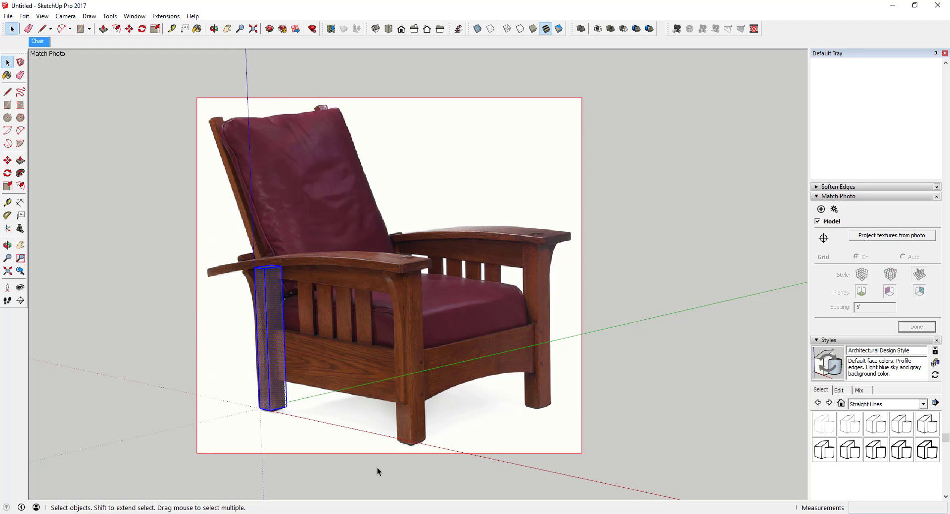
{"action": "scroll", "coordinate": [259, 411], "scroll_direction": "up", "scroll_amount": 2}
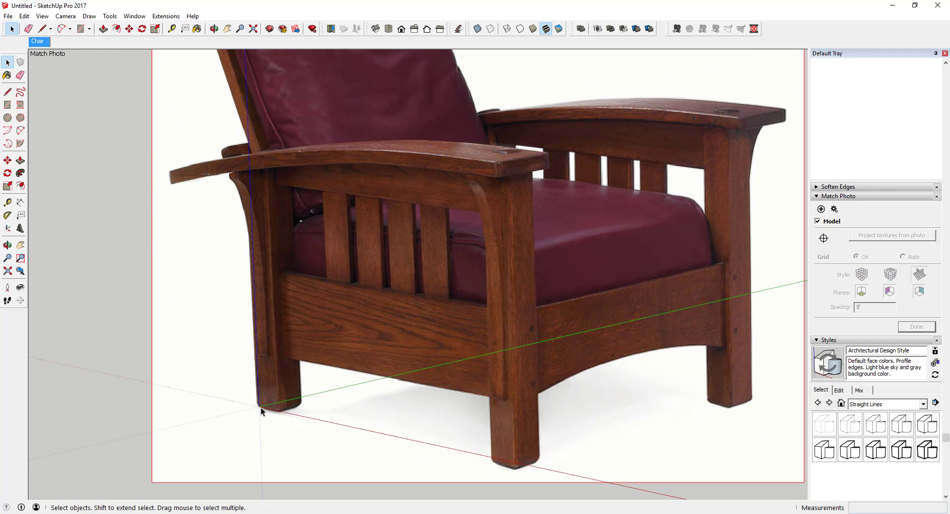
Step: Draw two edges along the rear leg's foot, one on the red axis from the origin and one about 8" long to its far corner
{"action": "key", "text": "l"}
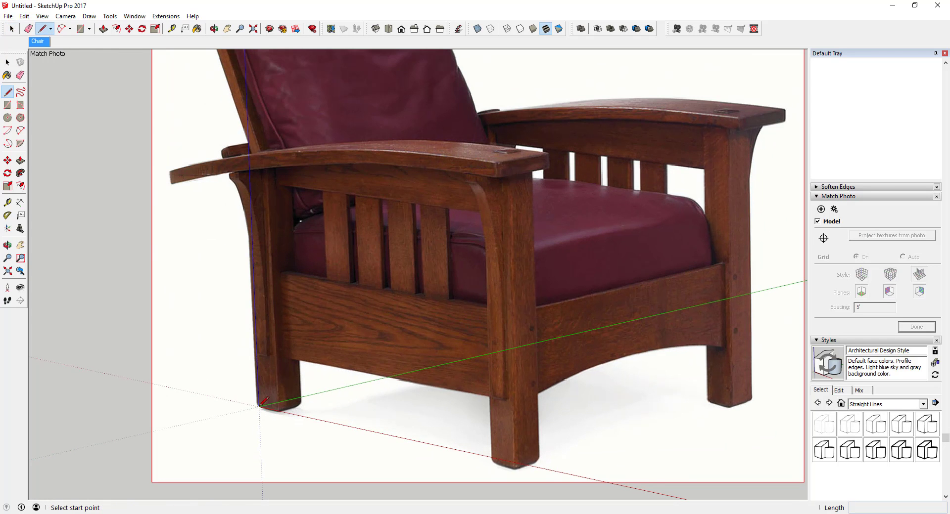
{"action": "left_click", "coordinate": [258, 406]}
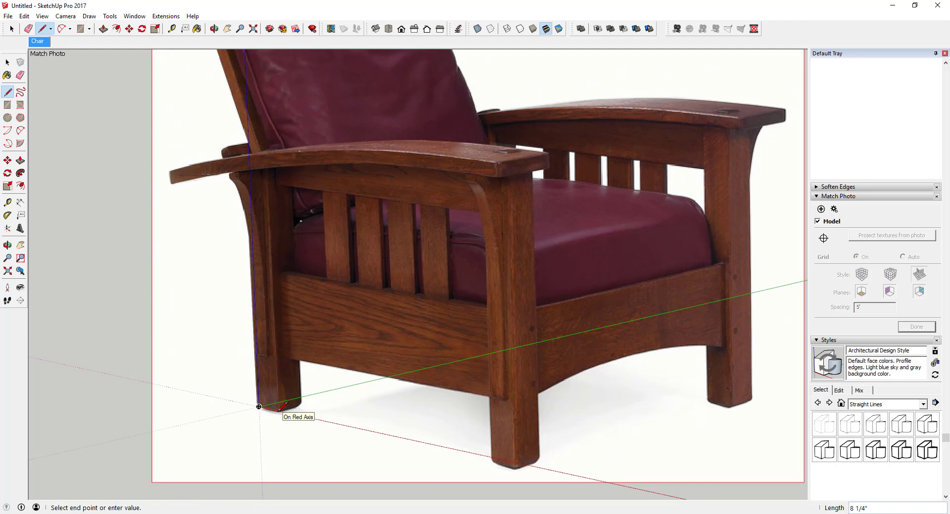
{"action": "left_click", "coordinate": [278, 410]}
{"action": "left_click", "coordinate": [300, 406]}
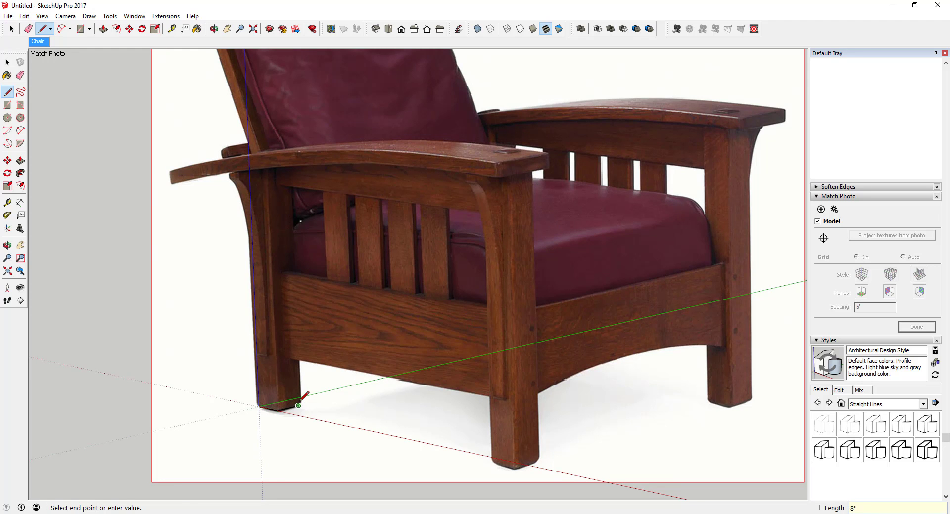
Step: Draw a rectangle from the foot's far corner to the origin, closing the rear leg's footprint
{"action": "key", "text": "r"}
{"action": "left_click", "coordinate": [299, 406]}
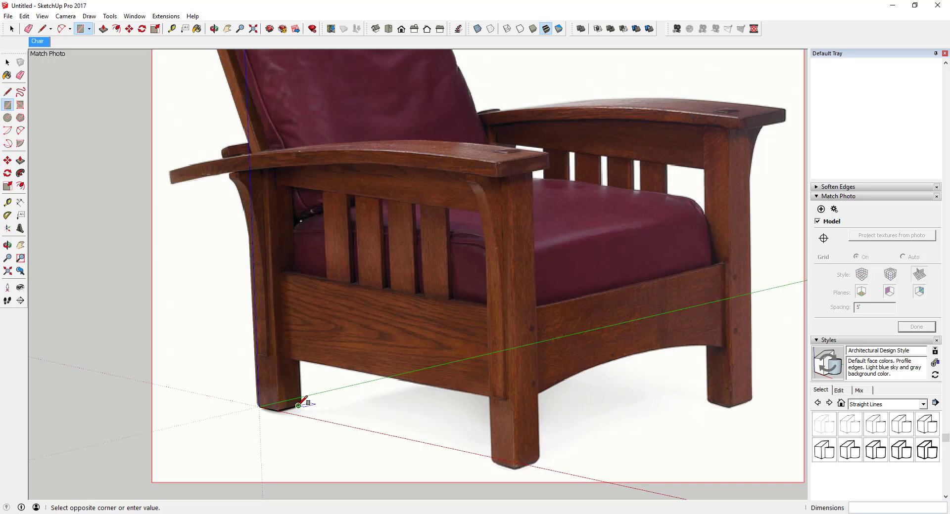
{"action": "left_click", "coordinate": [258, 406]}
{"action": "key", "text": "space"}
{"action": "scroll", "coordinate": [260, 405], "scroll_direction": "up", "scroll_amount": 3}
{"action": "scroll", "coordinate": [259, 405], "scroll_direction": "up", "scroll_amount": 4}
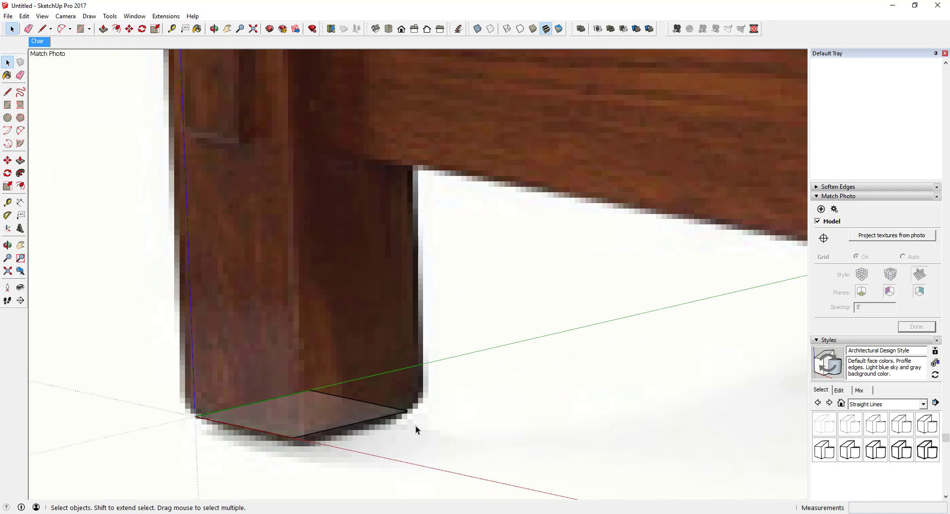
{"action": "scroll", "coordinate": [255, 282], "scroll_direction": "down", "scroll_amount": 6}
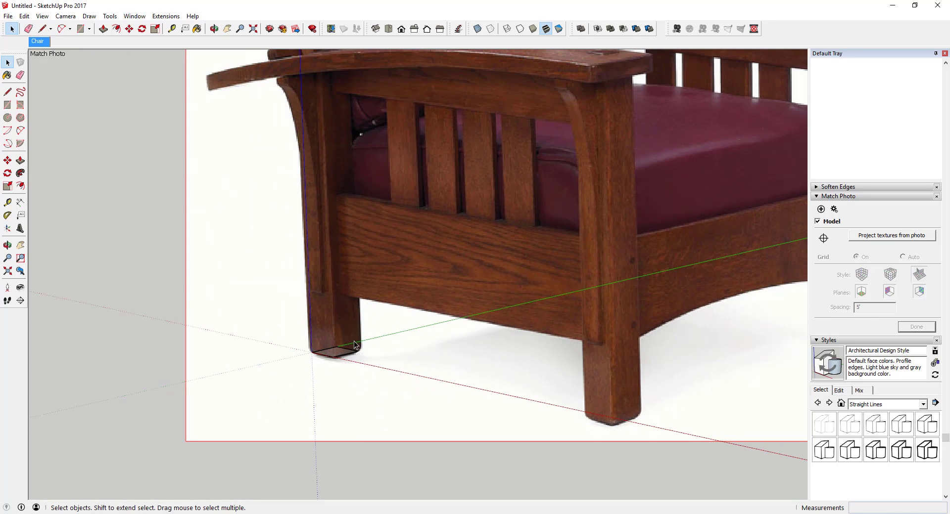
Step: Push/Pull the rear leg's new footprint up about 5' 9" to the underside of the armrest
{"action": "key", "text": "p"}
{"action": "left_click", "coordinate": [335, 355]}
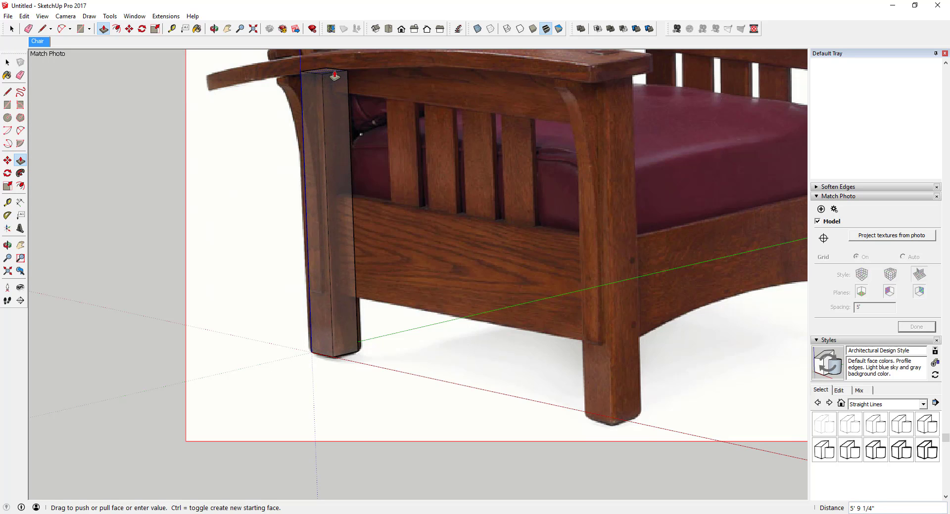
{"action": "left_click", "coordinate": [336, 75]}
{"action": "key", "text": "space"}
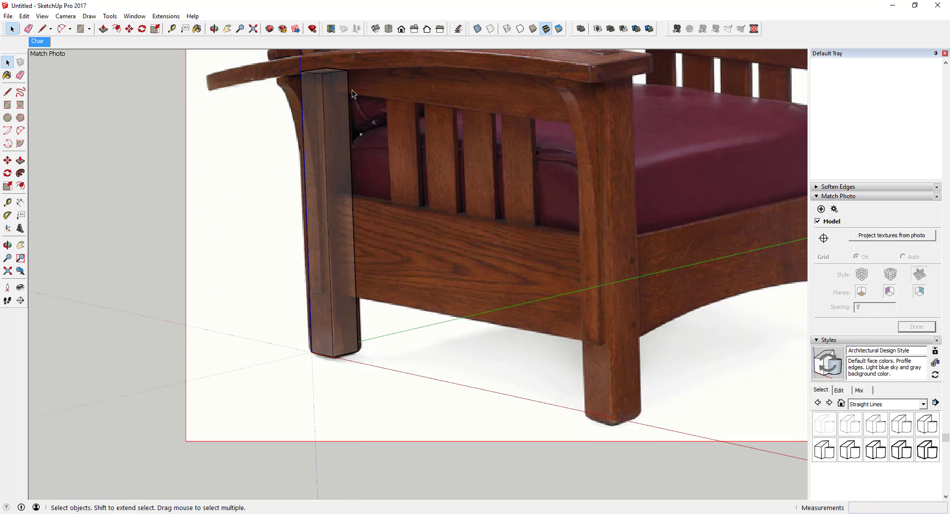